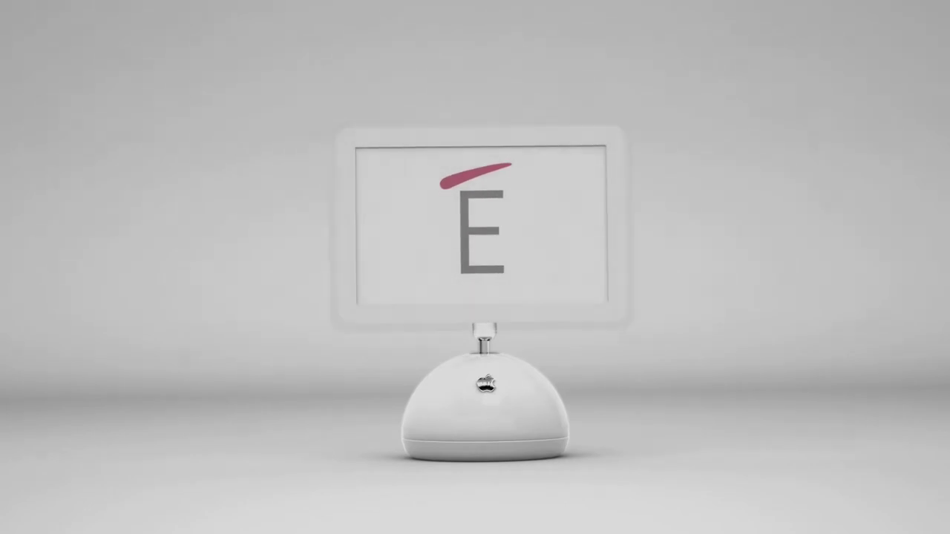
Exit full-screen playback and return to the Premiere Pro editing workspace
key(Escape)
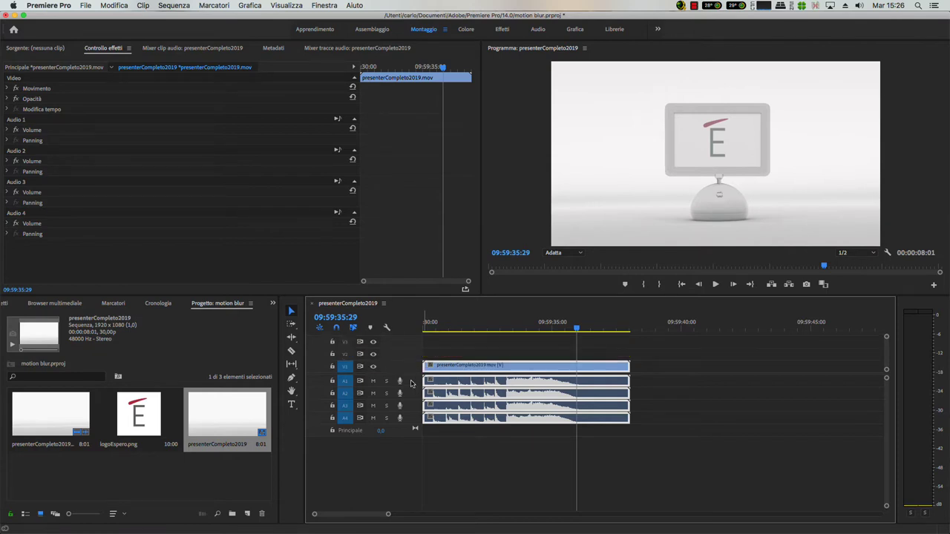
Expand tracks A1, A2 and V1 to show audio waveforms and the clip thumbnail
double_click(411, 381)
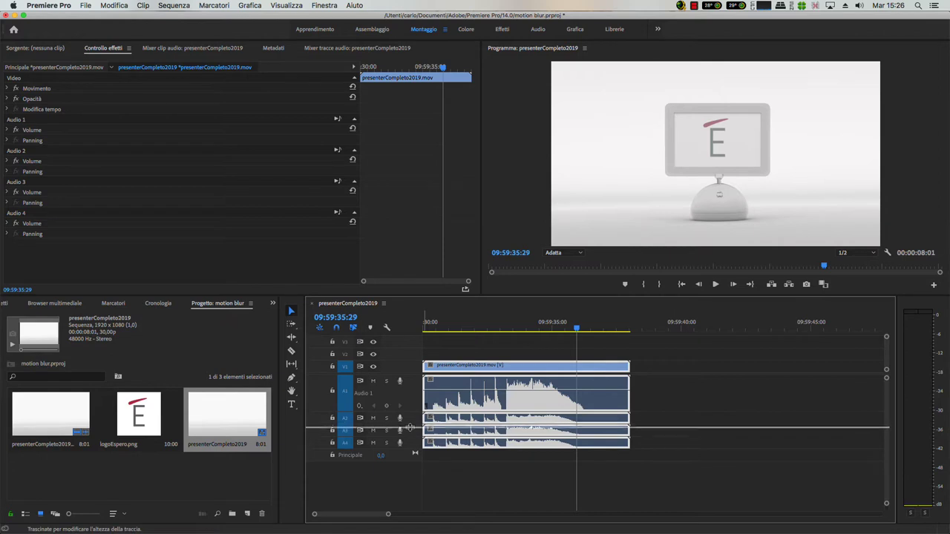
double_click(410, 424)
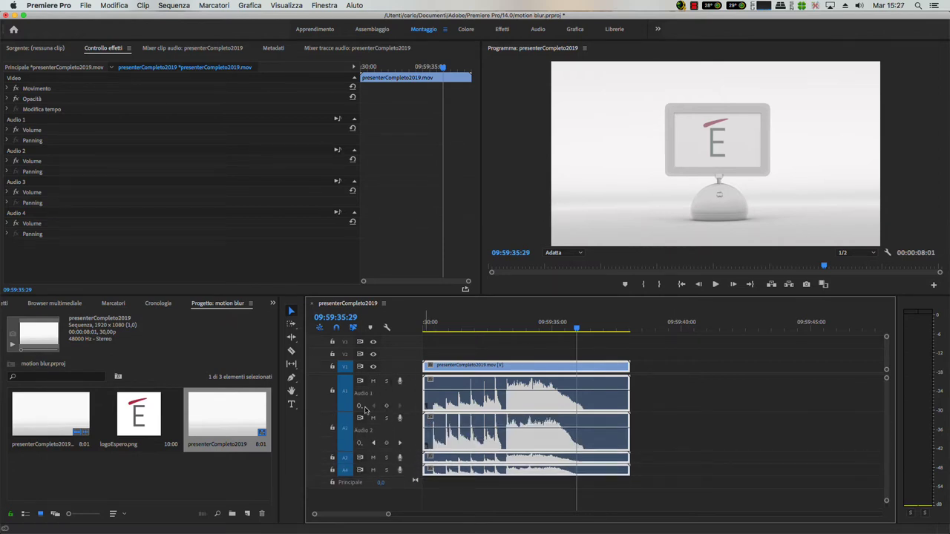
double_click(412, 370)
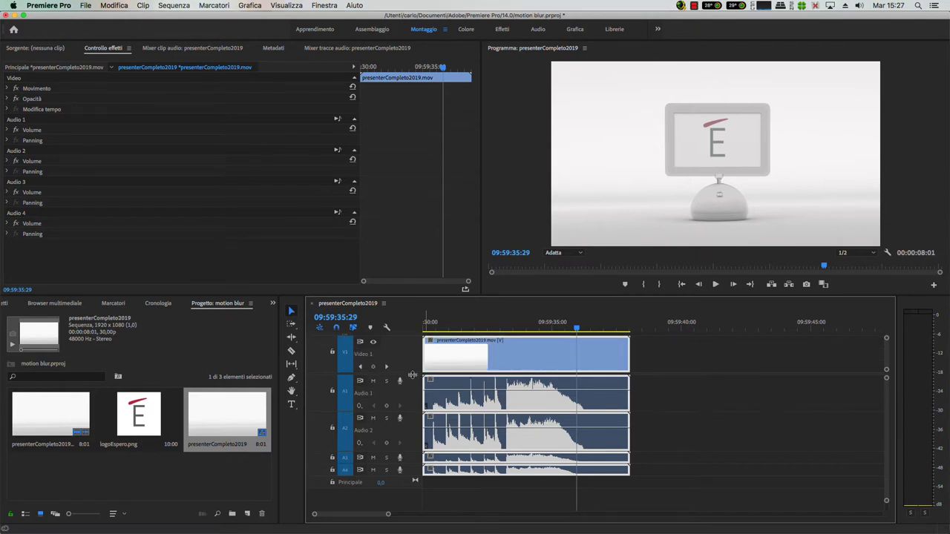
scroll(412, 375, up, 1)
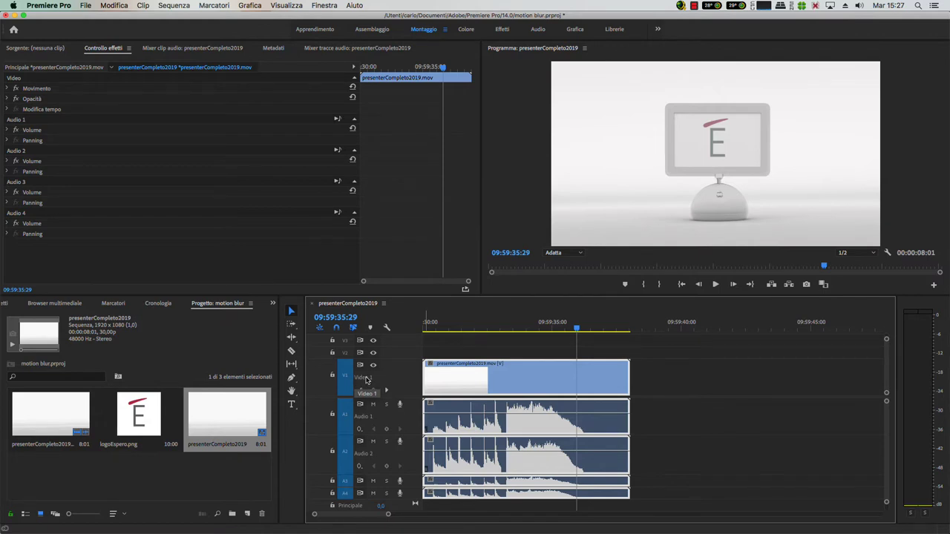
Rename video track V1 to 'base traccia video'
right_click(366, 380)
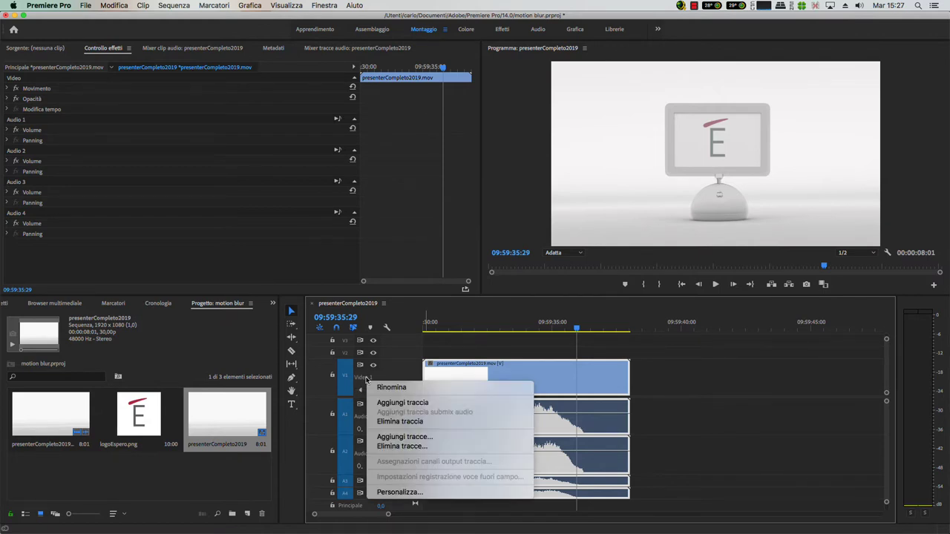
click(394, 389)
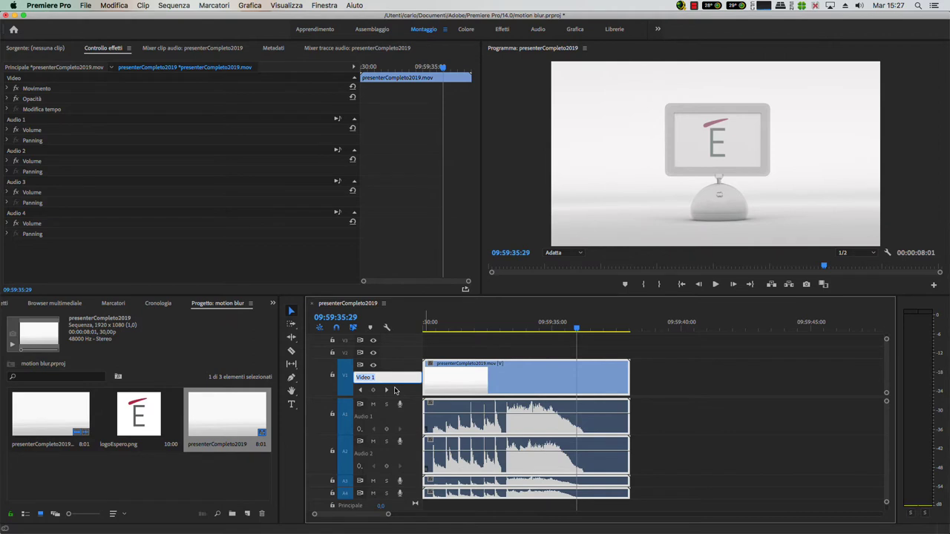
text(base traccia)
text( video)
key(Return)
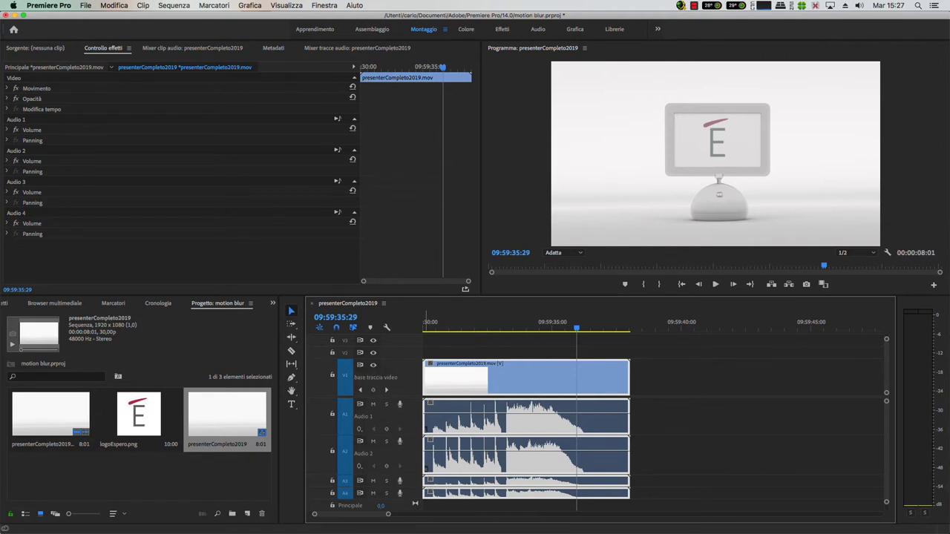
Expand track V2 and rename it 'coperture'
double_click(399, 353)
right_click(370, 341)
click(386, 350)
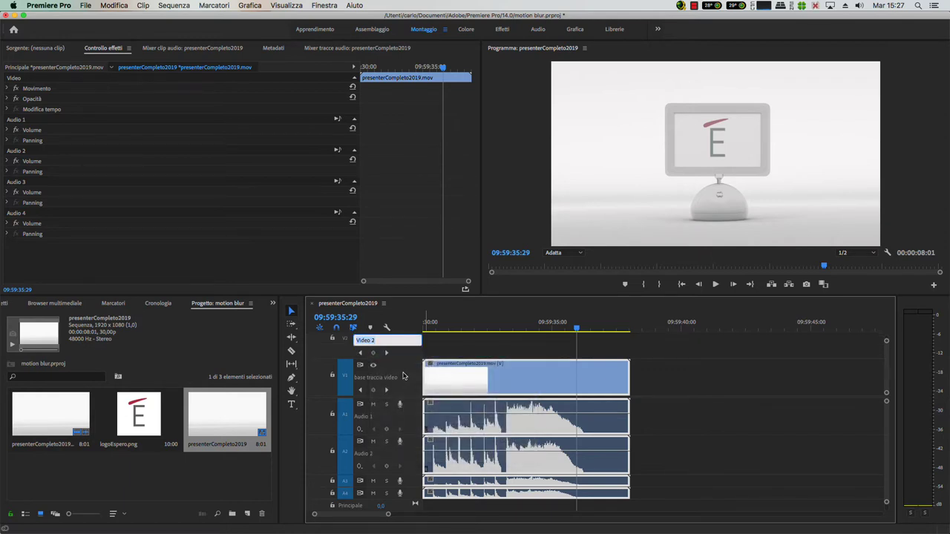
text(coperture)
key(Return)
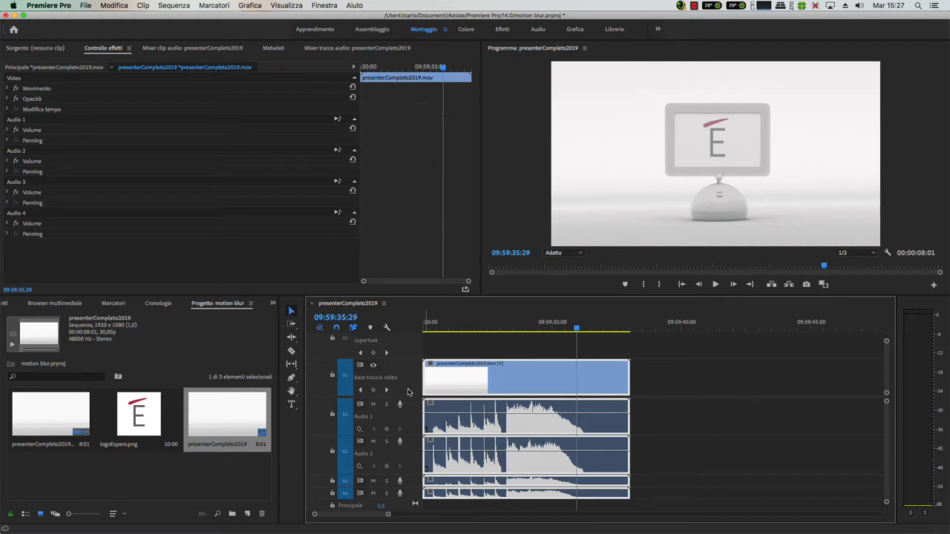
Rename video track V3 to 'titoli'
double_click(408, 393)
scroll(406, 395, up, 1)
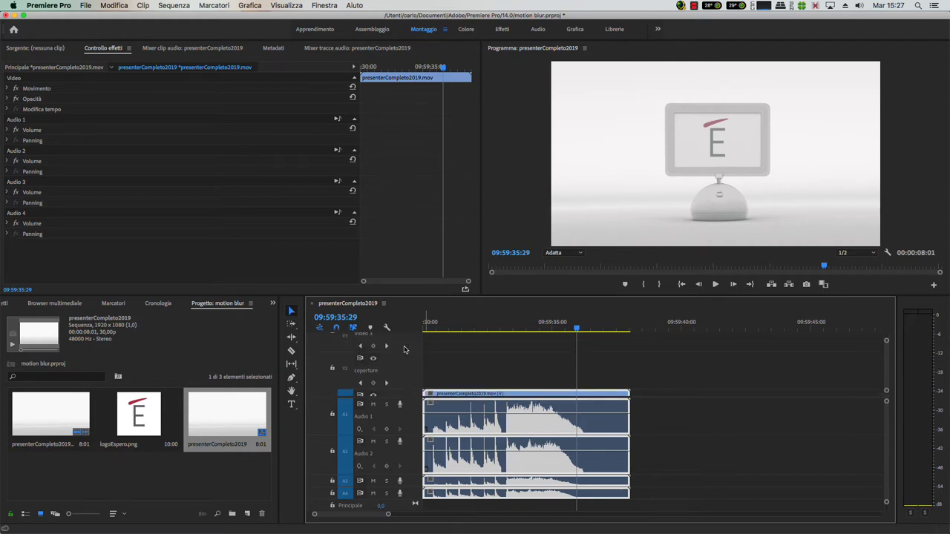
scroll(405, 395, up, 1)
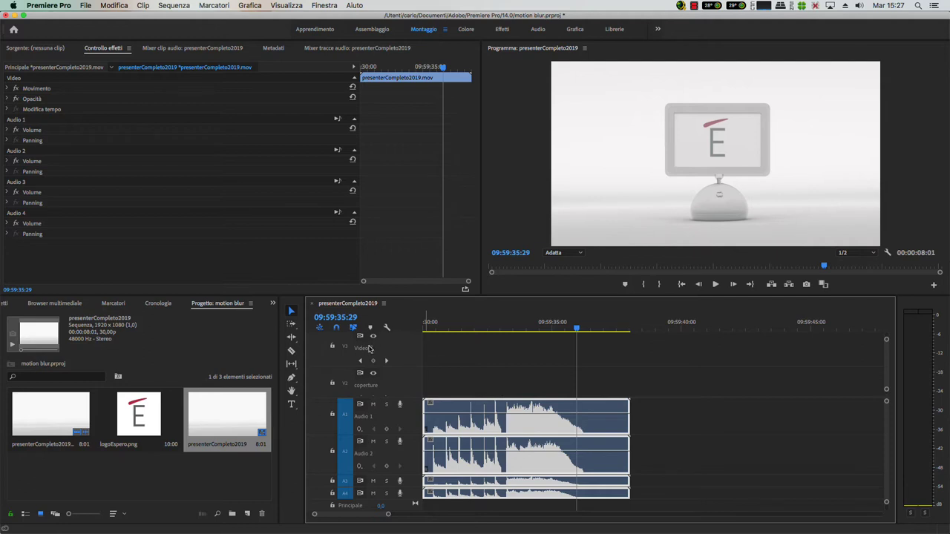
right_click(369, 351)
click(414, 357)
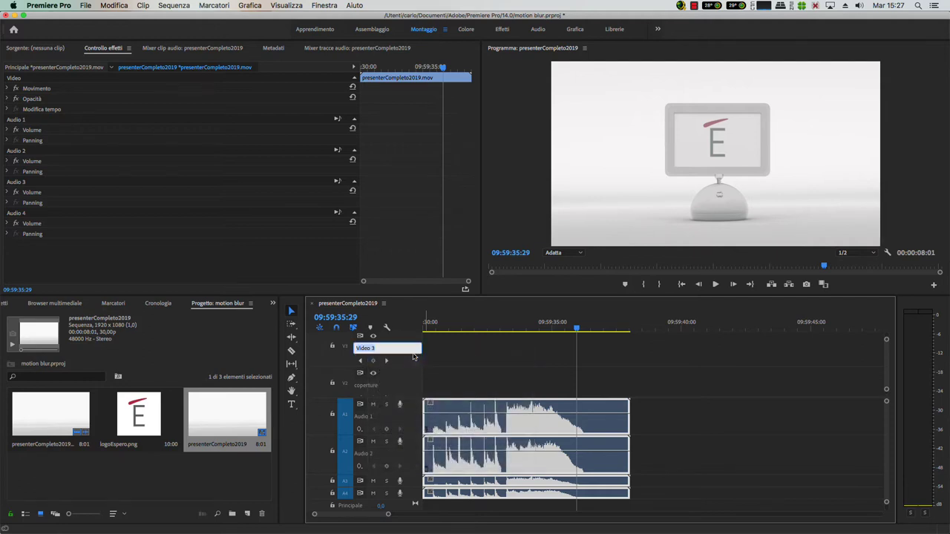
text(titoli)
key(Return)
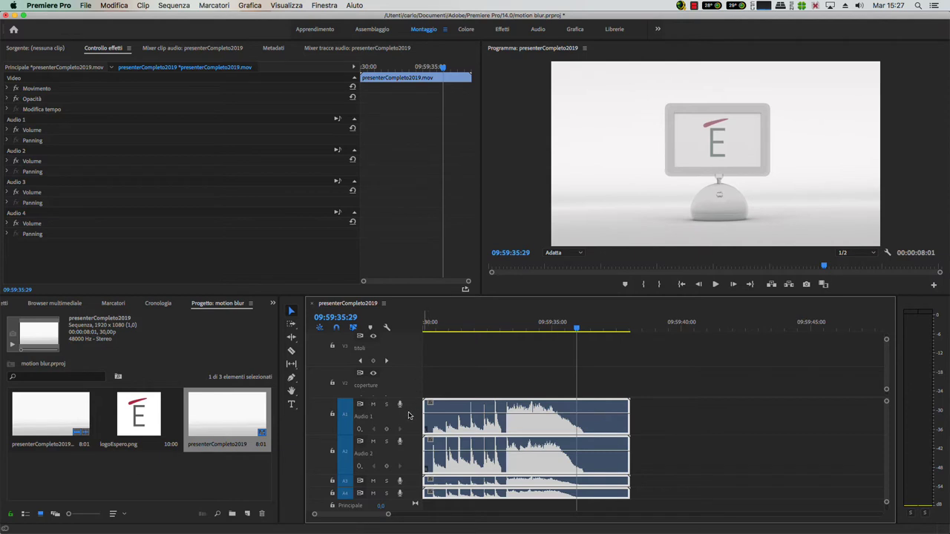
Collapse A1, A2, V2, V3 and V1 back to minimum track height
double_click(408, 416)
double_click(414, 424)
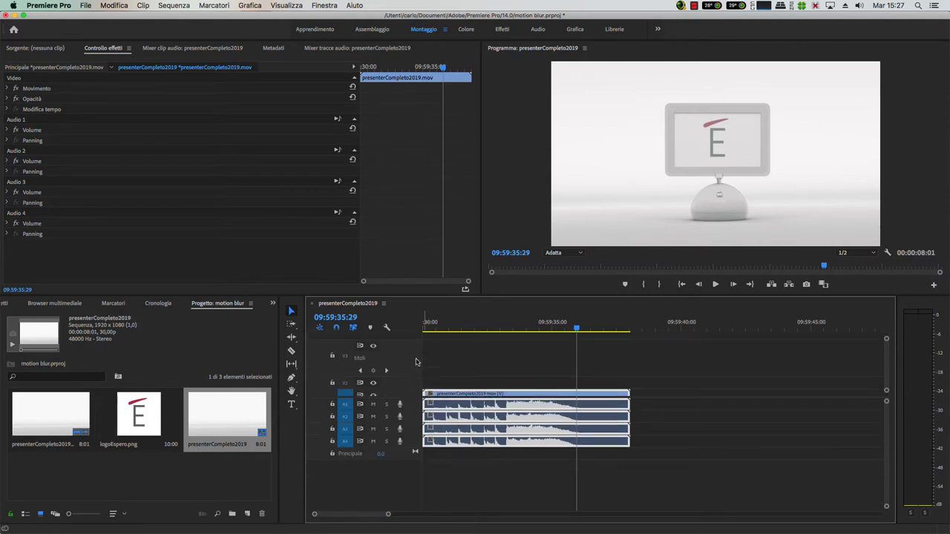
double_click(371, 393)
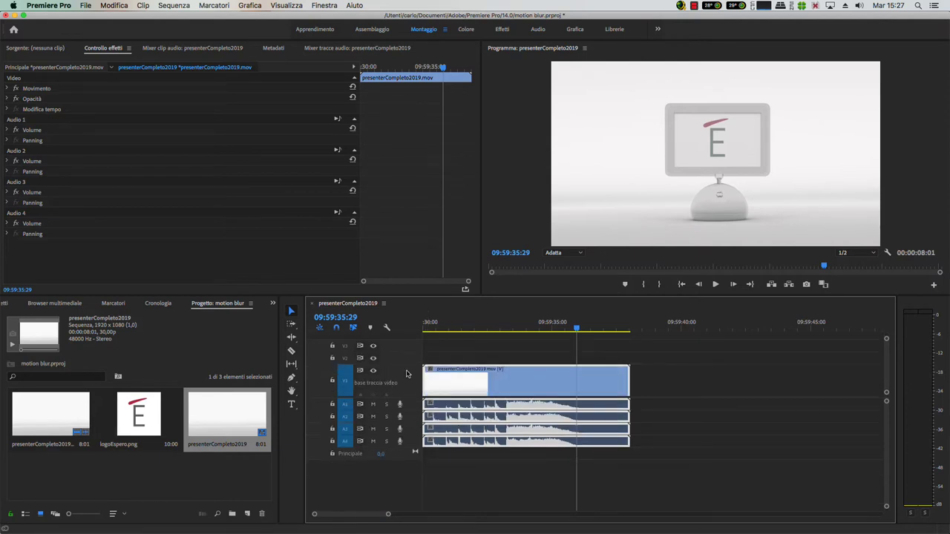
double_click(408, 373)
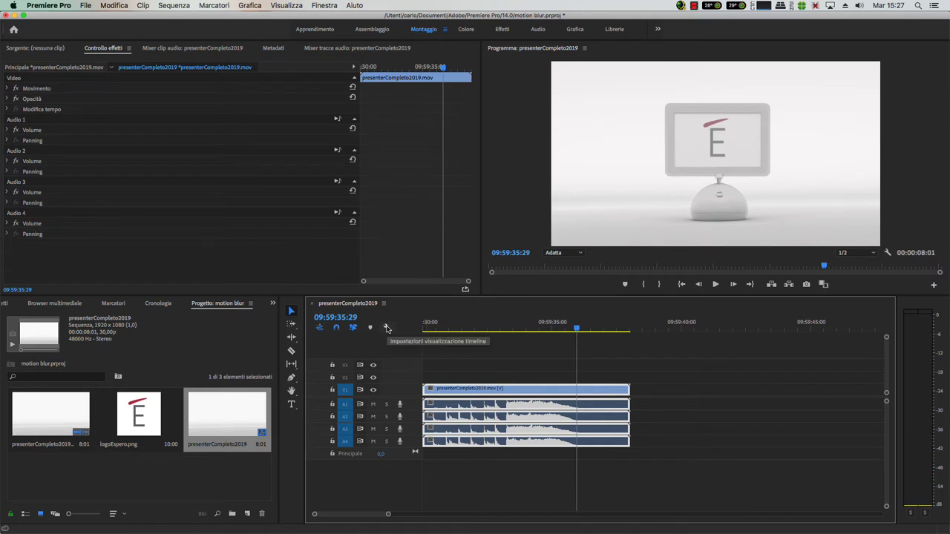
Customize the video track header layout so the track name sits beside the eye icon
click(386, 327)
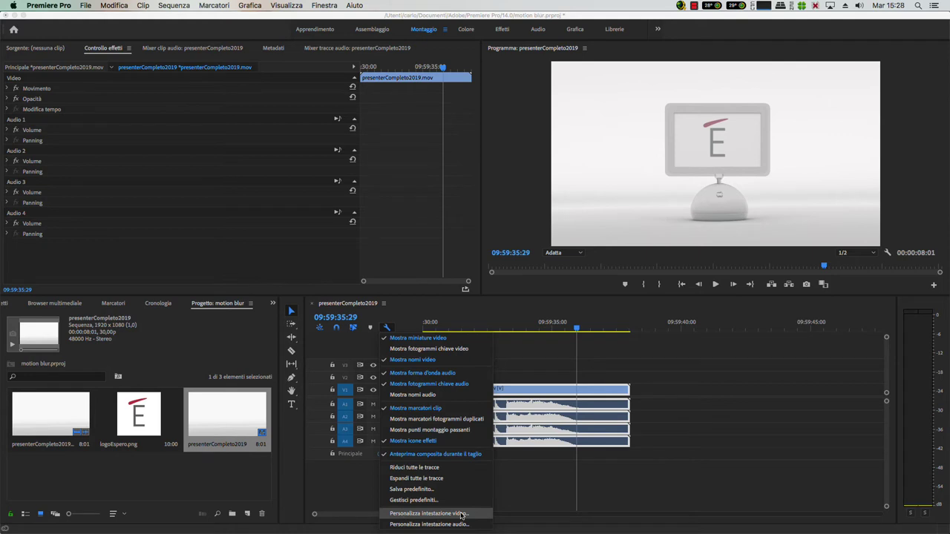
click(448, 514)
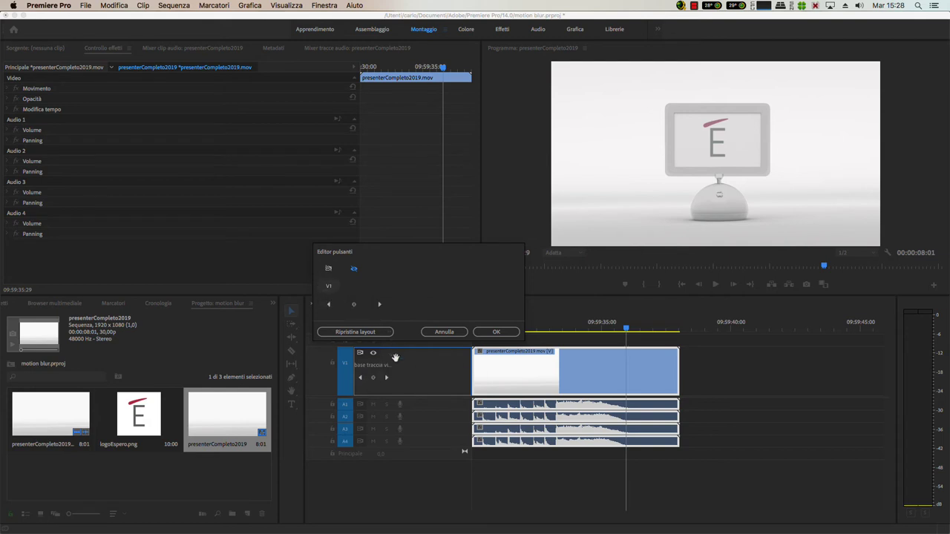
drag(407, 354, 408, 355)
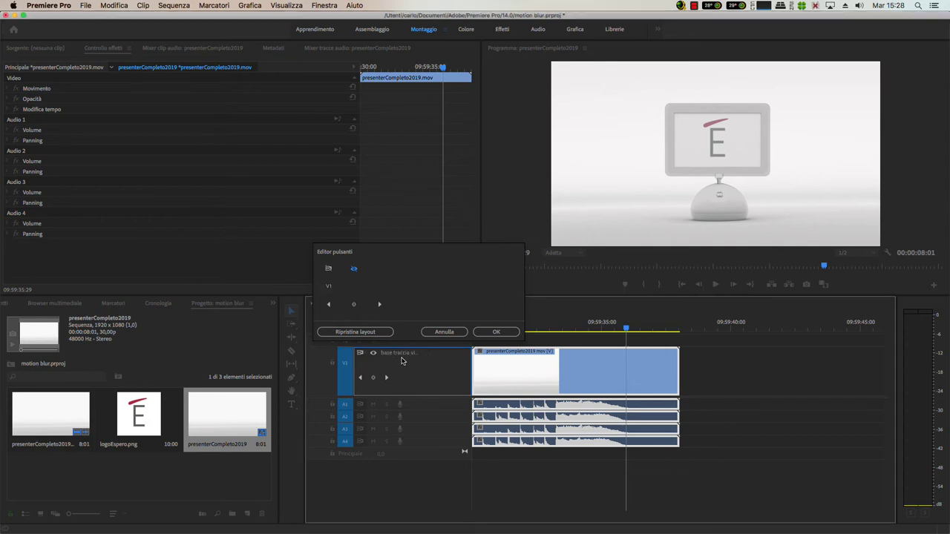
click(497, 332)
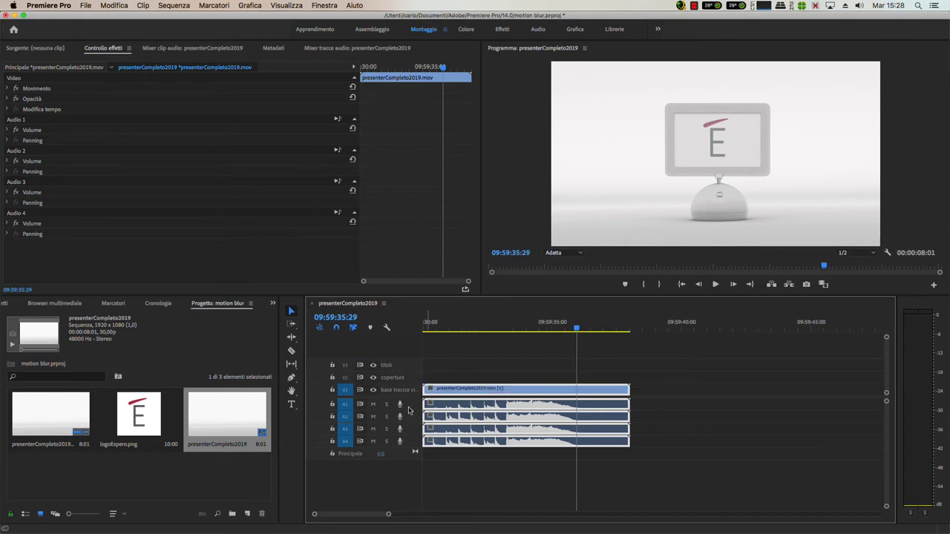
Add the track-name field to the audio track header layout in Editor pulsanti
click(386, 329)
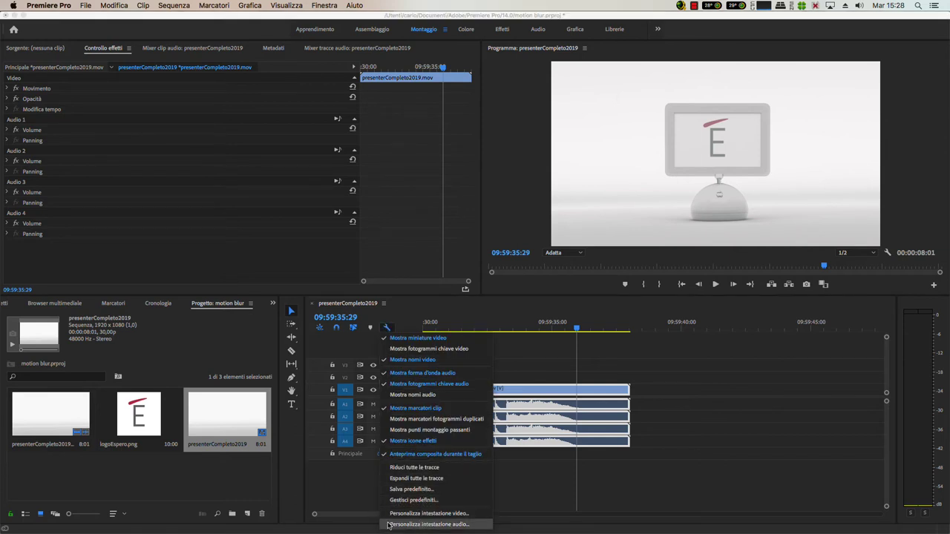
click(543, 483)
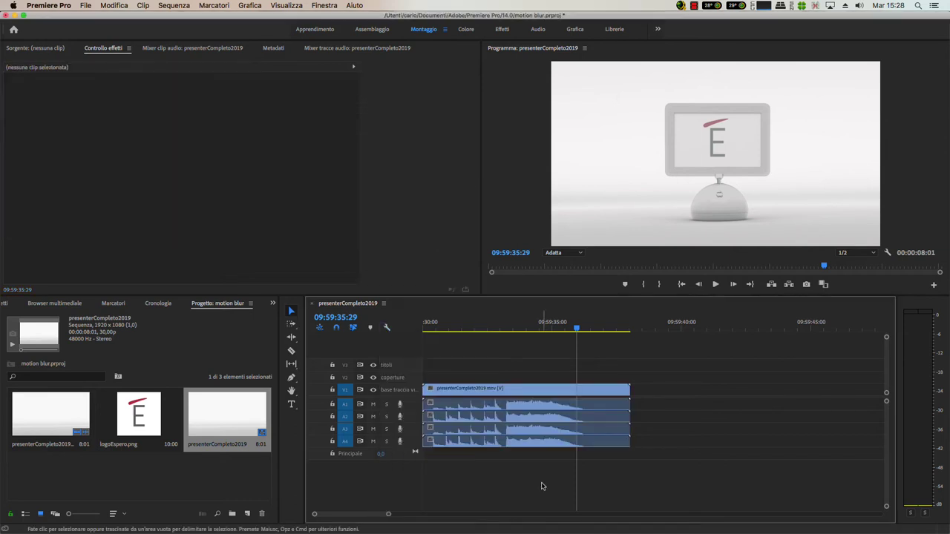
right_click(416, 404)
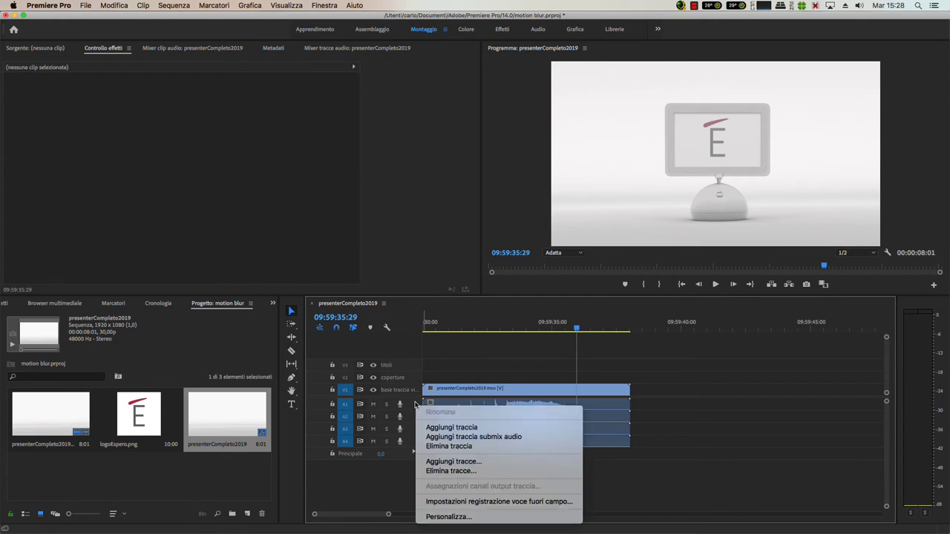
click(465, 519)
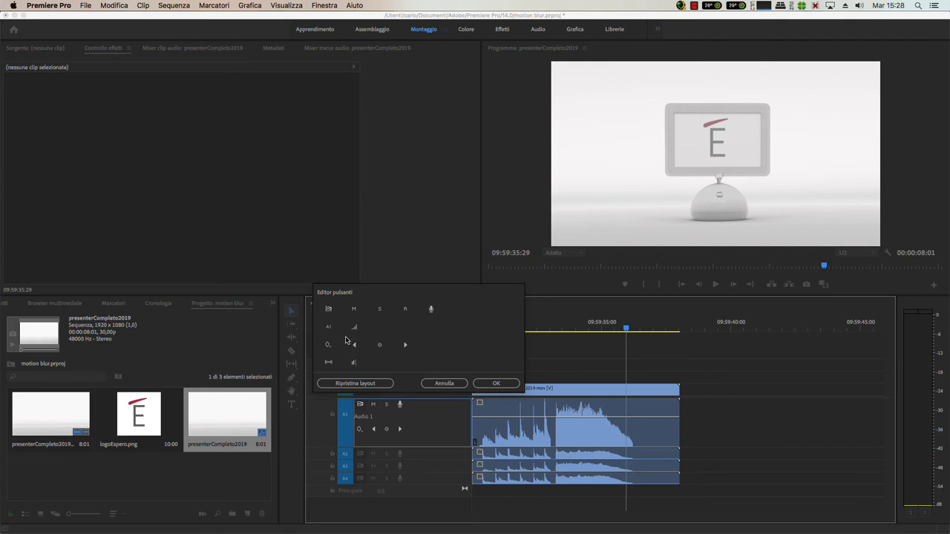
drag(328, 326, 412, 405)
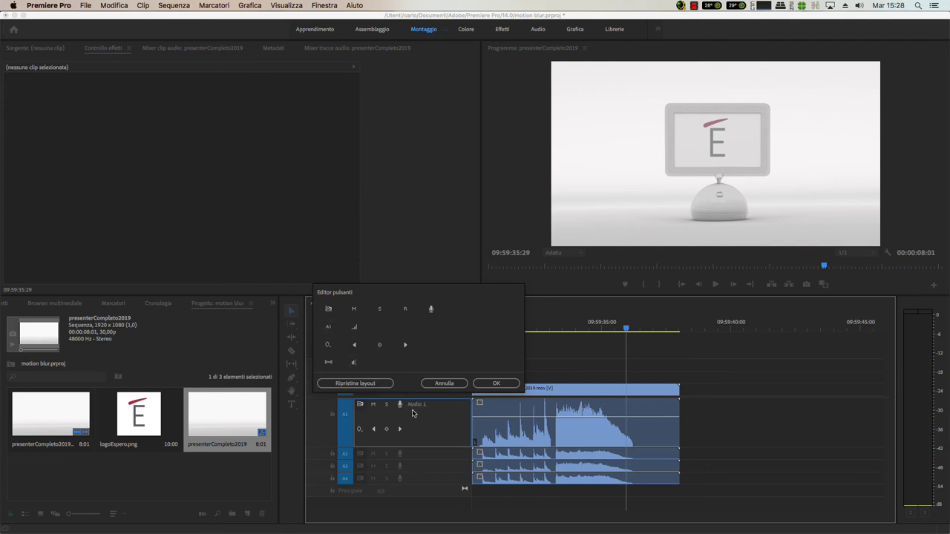
click(490, 384)
Rename audio track A1 to 'italiano'
right_click(420, 407)
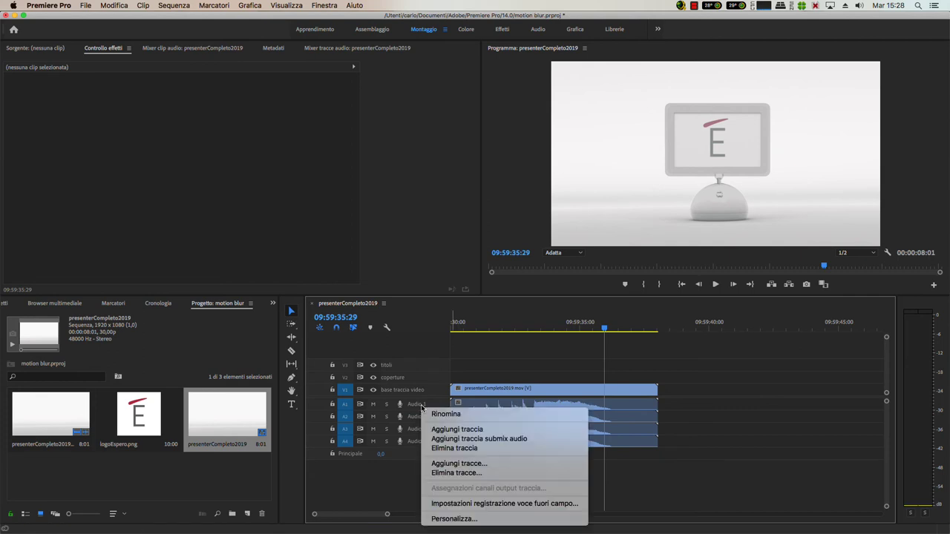
click(432, 414)
key(BackSpace)
text(Italiano)
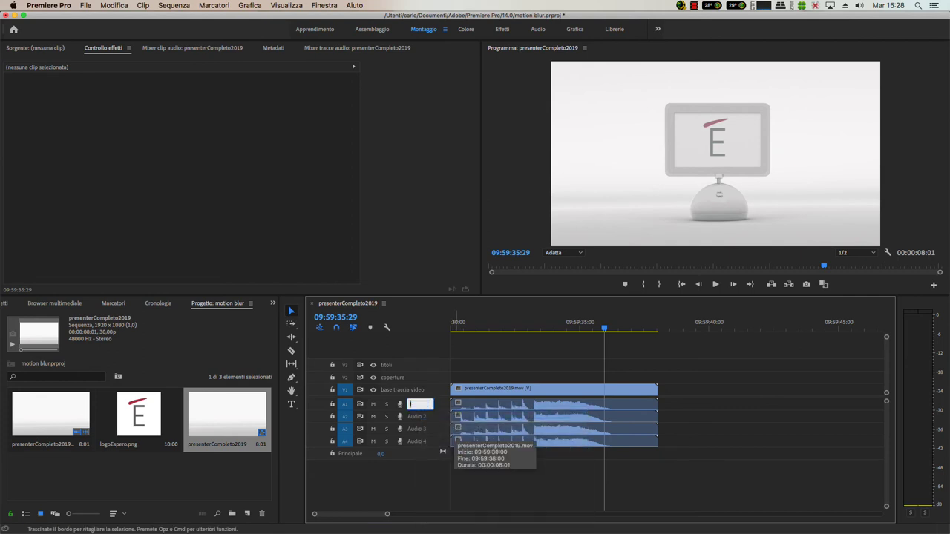
key(Return)
Rename audio tracks A2 and A3 to 'inglese' and 'musica'
right_click(425, 419)
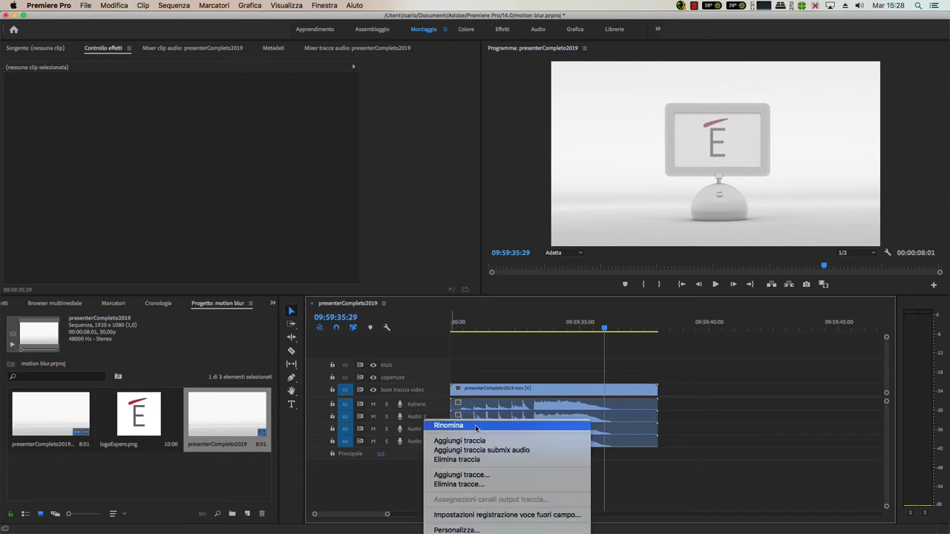
click(483, 426)
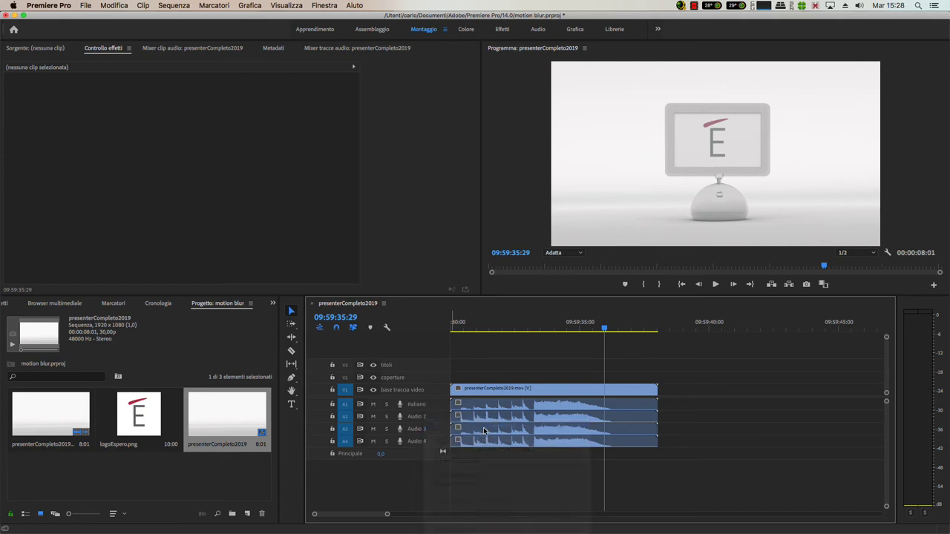
text(inglese)
key(Return)
right_click(424, 431)
click(448, 439)
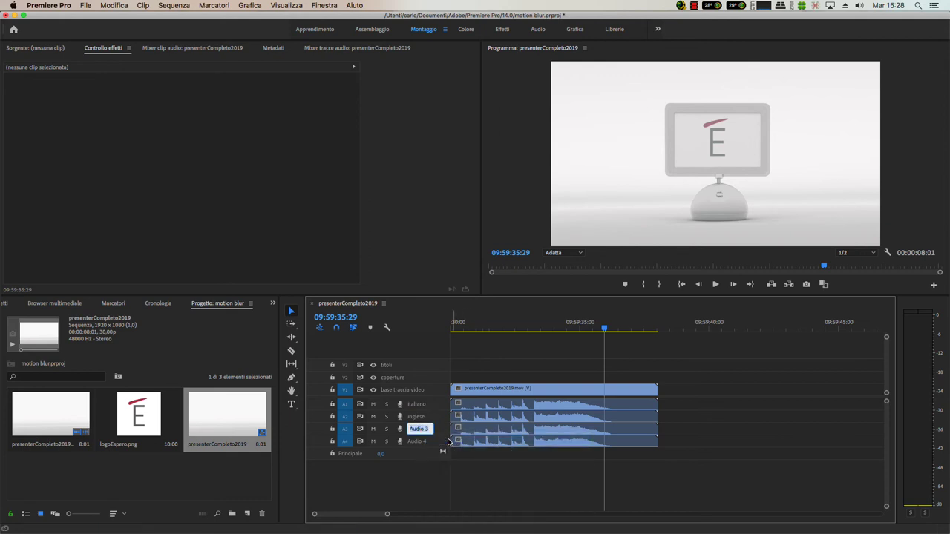
text(music)
text(a)
key(Return)
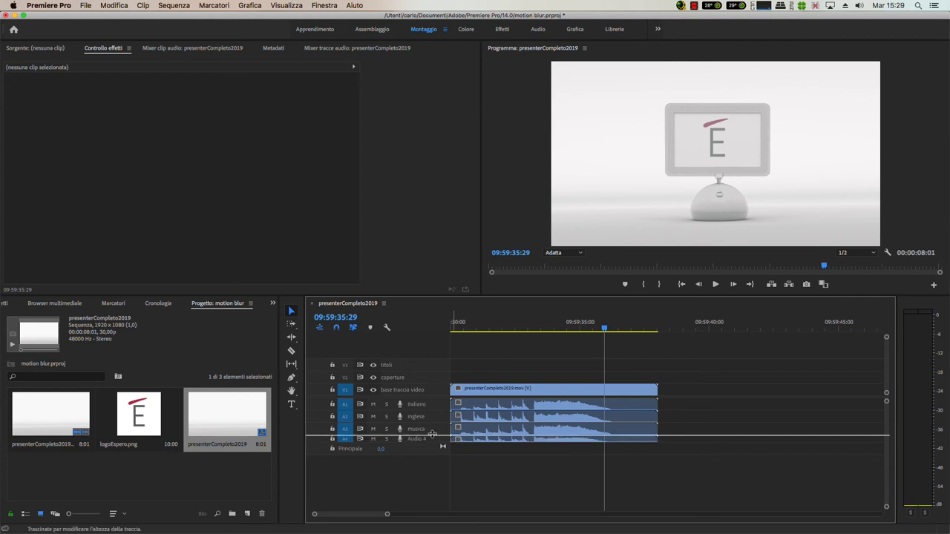
Shrink the audio tracks and V1–V2 to minimal height, and expand the titoli track V3
drag(434, 447, 434, 398)
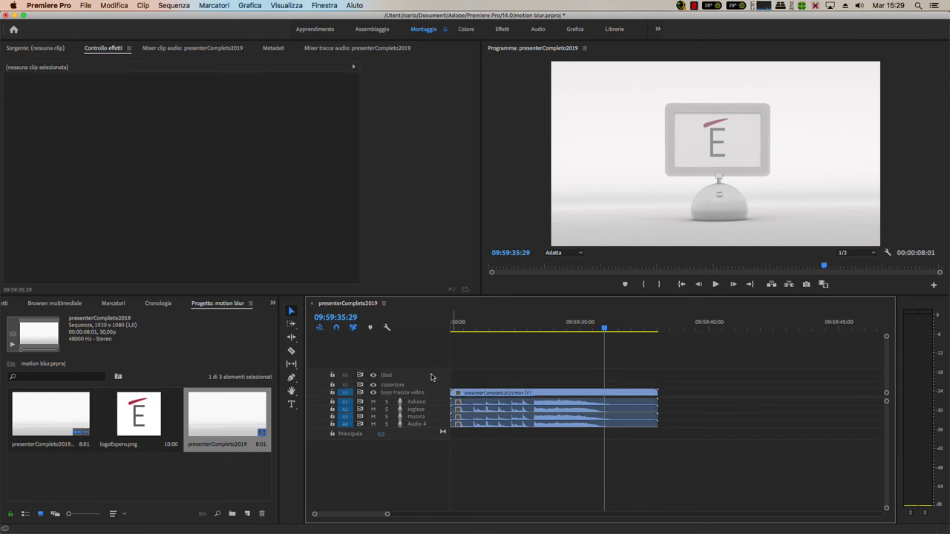
drag(432, 391, 432, 372)
double_click(435, 381)
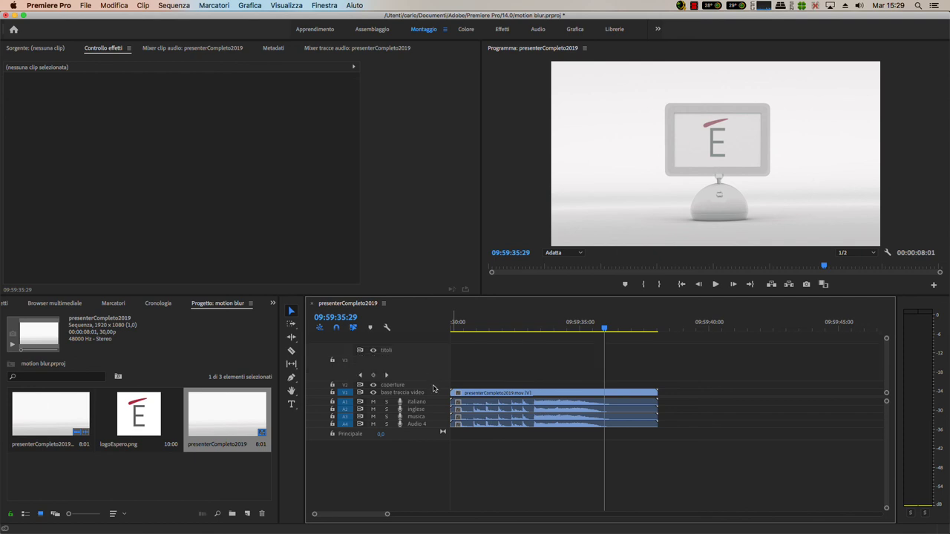